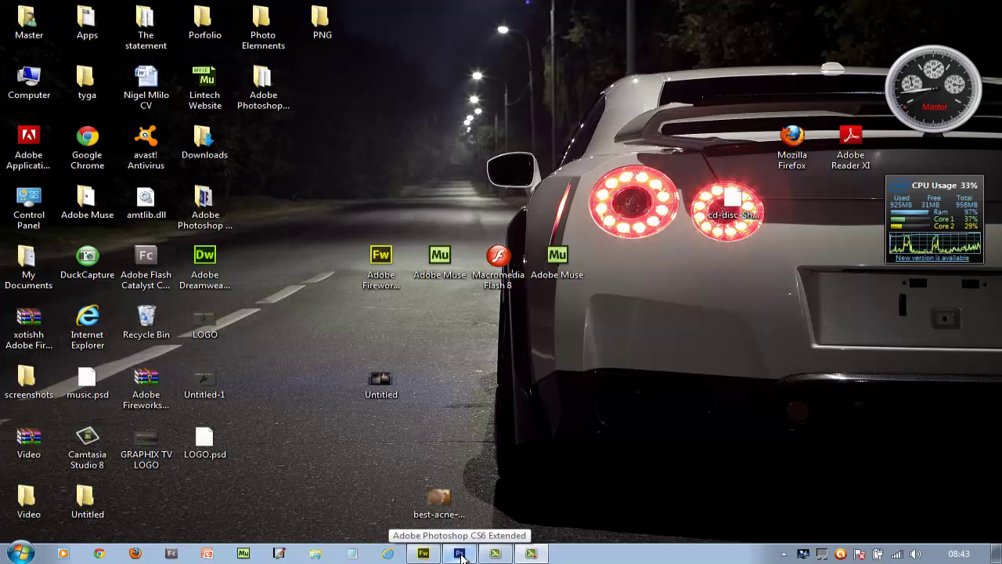
Switch to Photoshop, maximise its window and create a new document 500 pixels wide and 500 pixels high.
{"action": "left_click", "coordinate": [460, 554]}
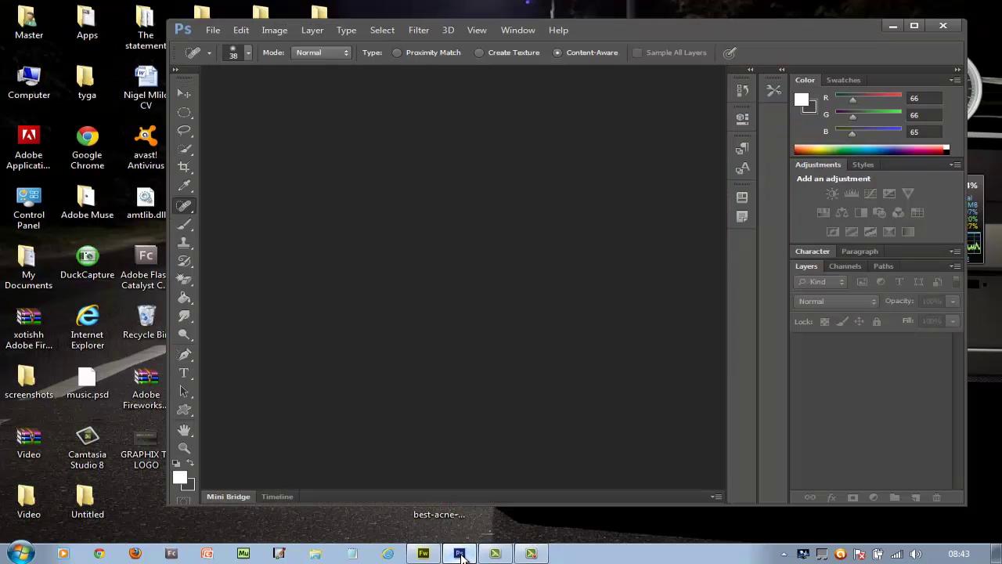
{"action": "left_click", "coordinate": [918, 28]}
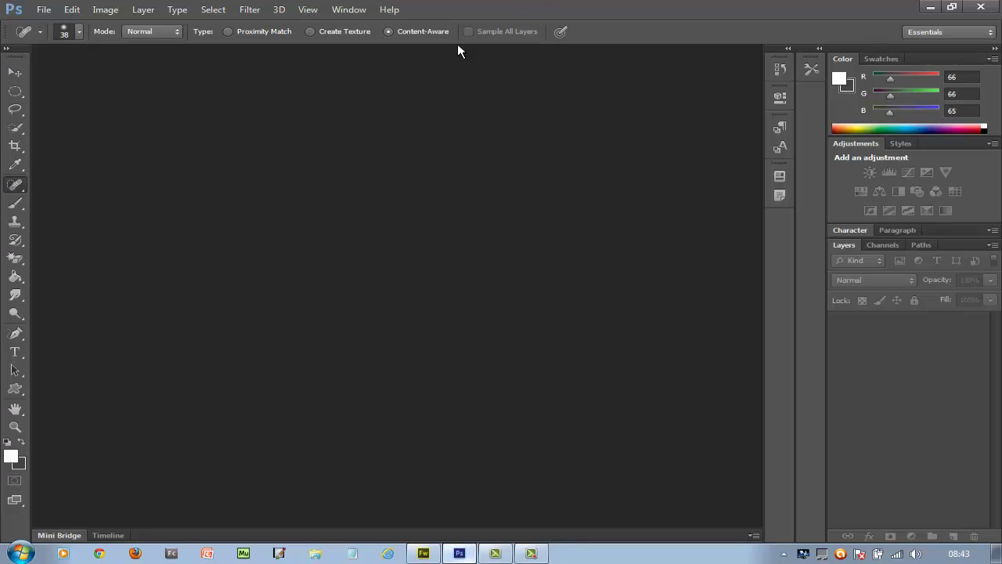
{"action": "left_click", "coordinate": [45, 13]}
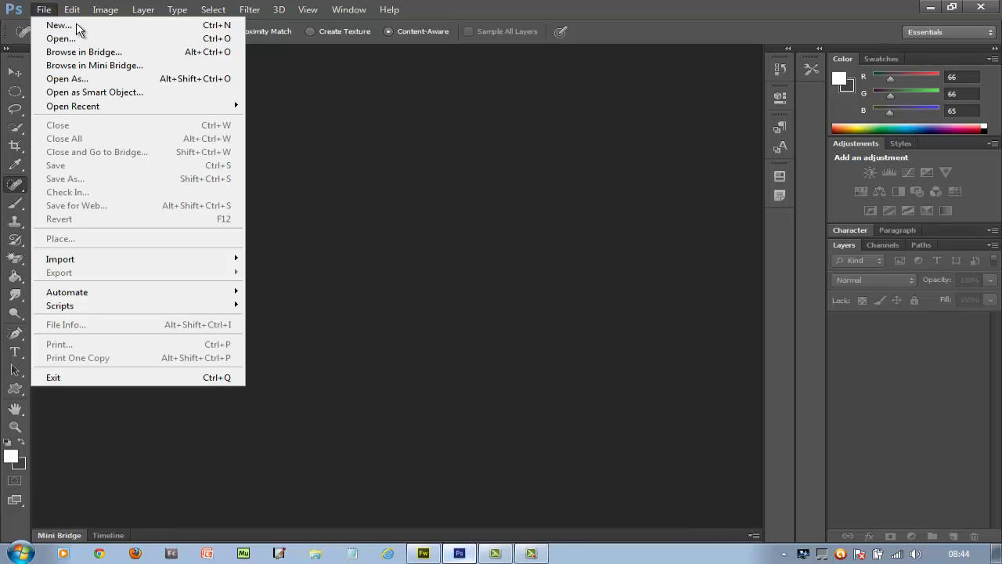
{"action": "left_click", "coordinate": [76, 25]}
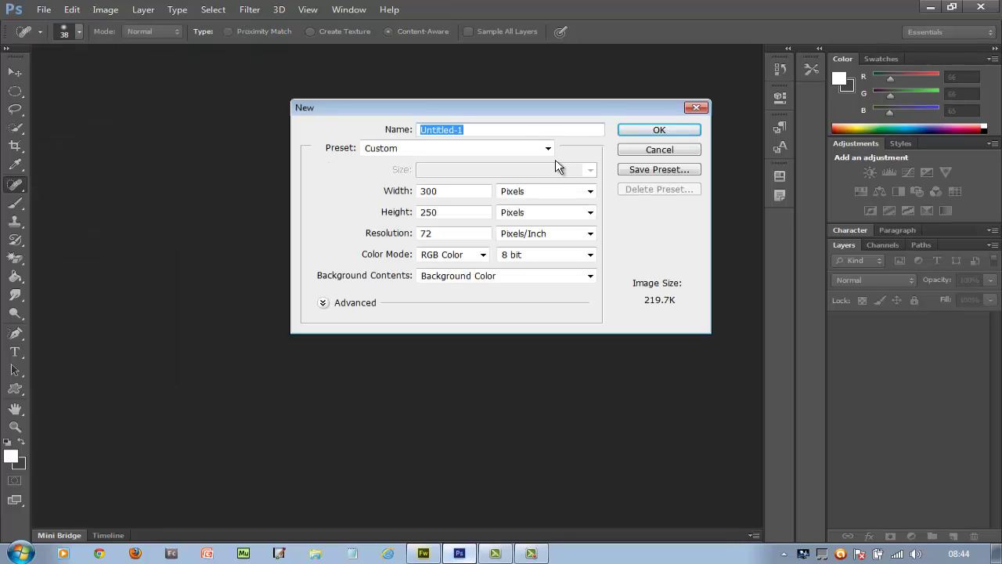
{"action": "left_click", "coordinate": [479, 191]}
{"action": "key", "text": "BackSpace"}
{"action": "key", "text": "BackSpace"}
{"action": "key", "text": "BackSpace"}
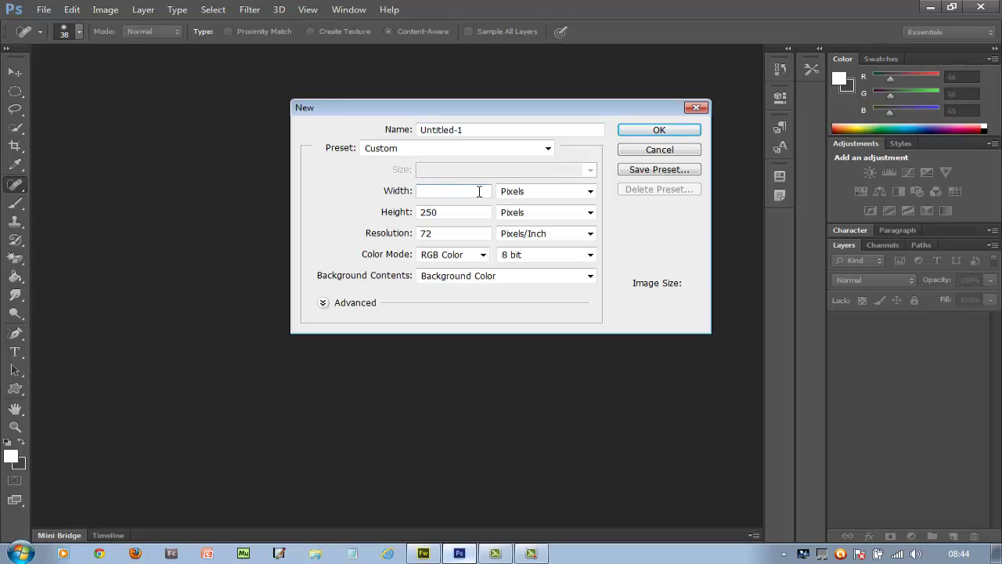
{"action": "type", "text": "500"}
{"action": "key", "text": "Tab"}
{"action": "key", "text": "Tab"}
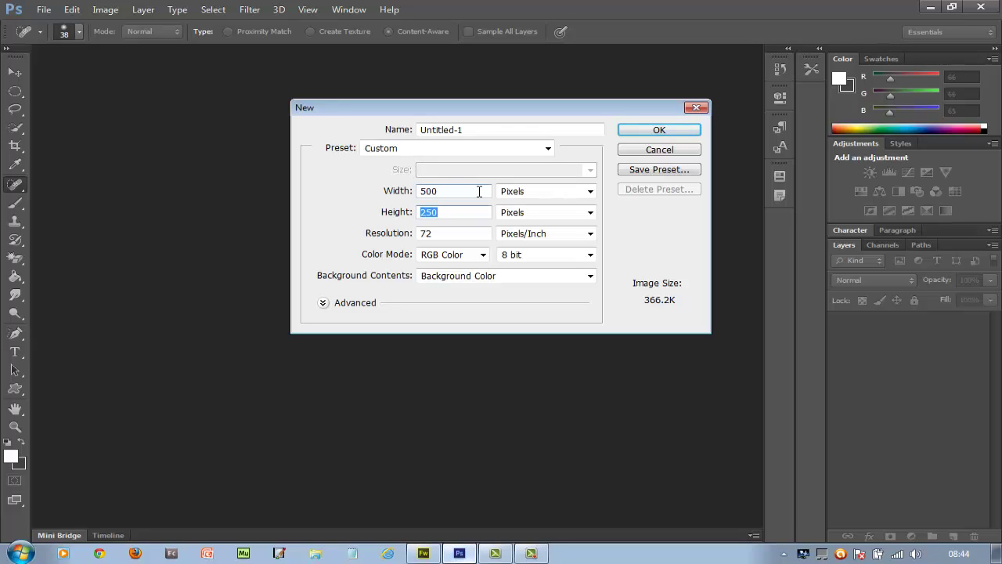
{"action": "type", "text": "500"}
{"action": "key", "text": "Return"}
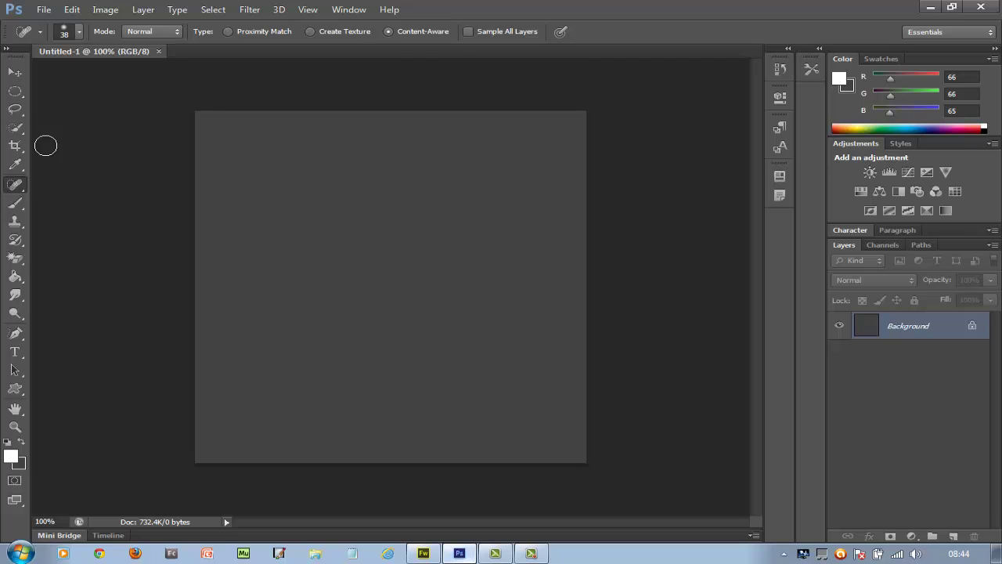
{"action": "left_click", "coordinate": [18, 389]}
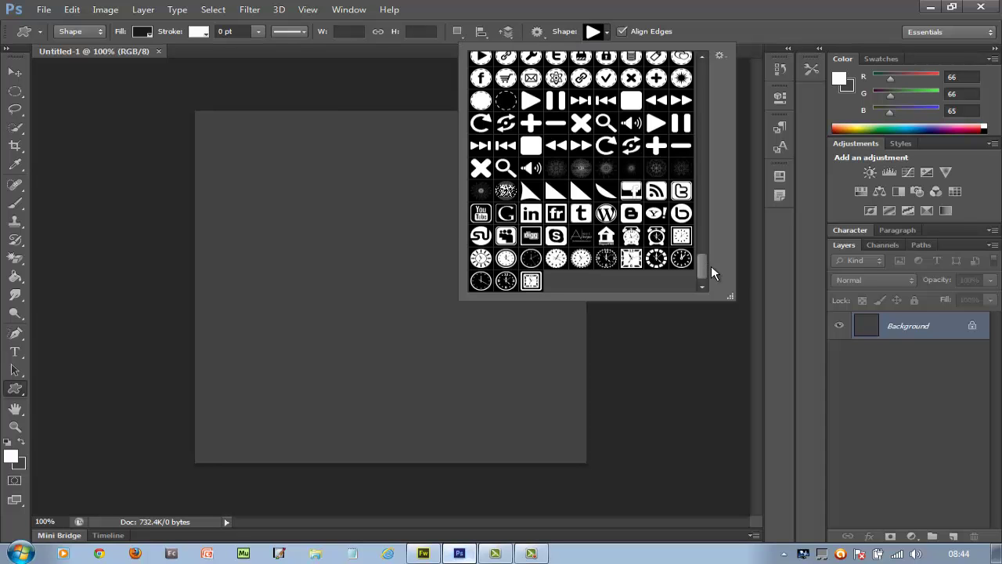
{"action": "left_click_drag", "start_coordinate": [702, 264], "coordinate": [702, 245]}
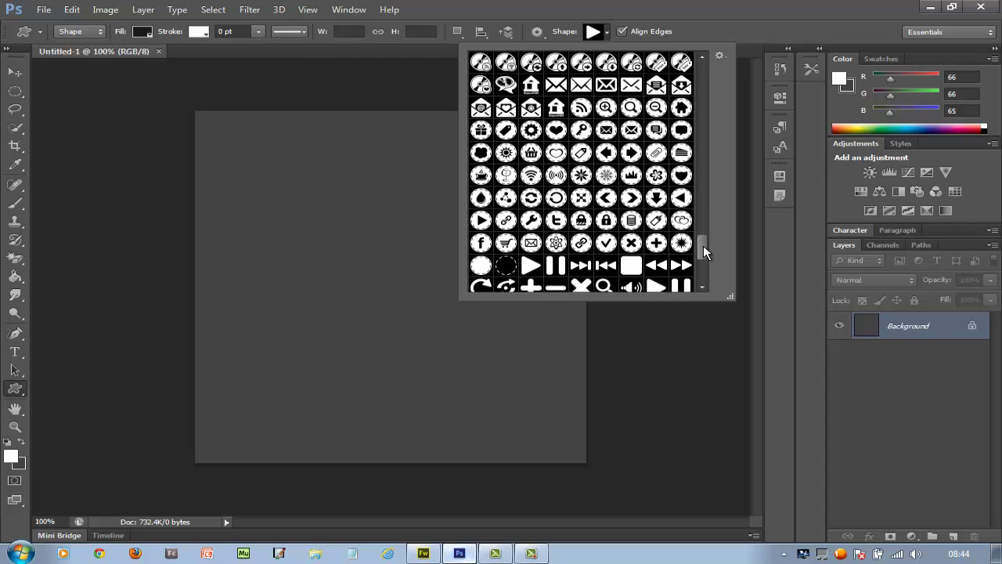
{"action": "left_click", "coordinate": [560, 223]}
{"action": "key", "text": "Return"}
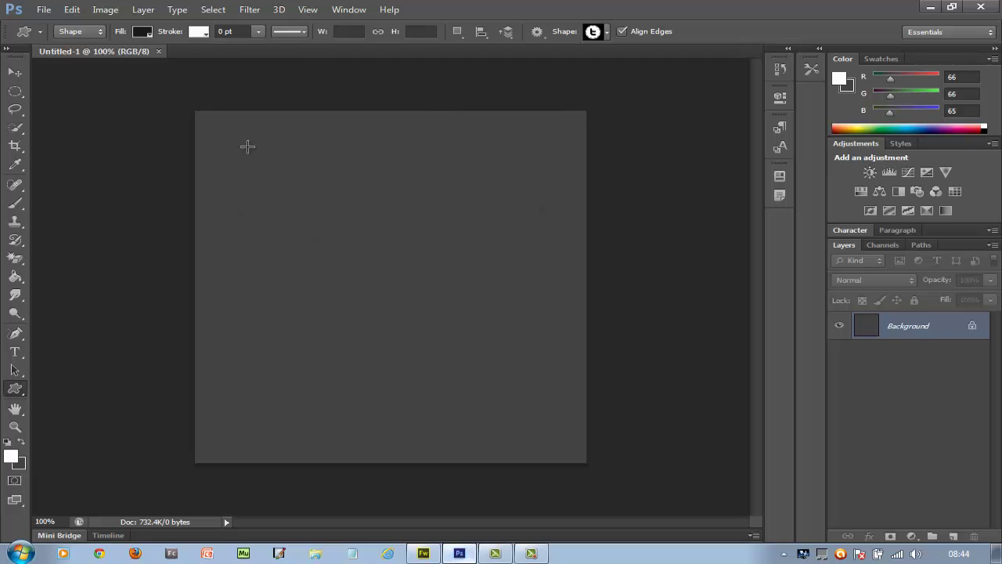
{"action": "left_click_drag", "start_coordinate": [249, 146], "coordinate": [496, 353]}
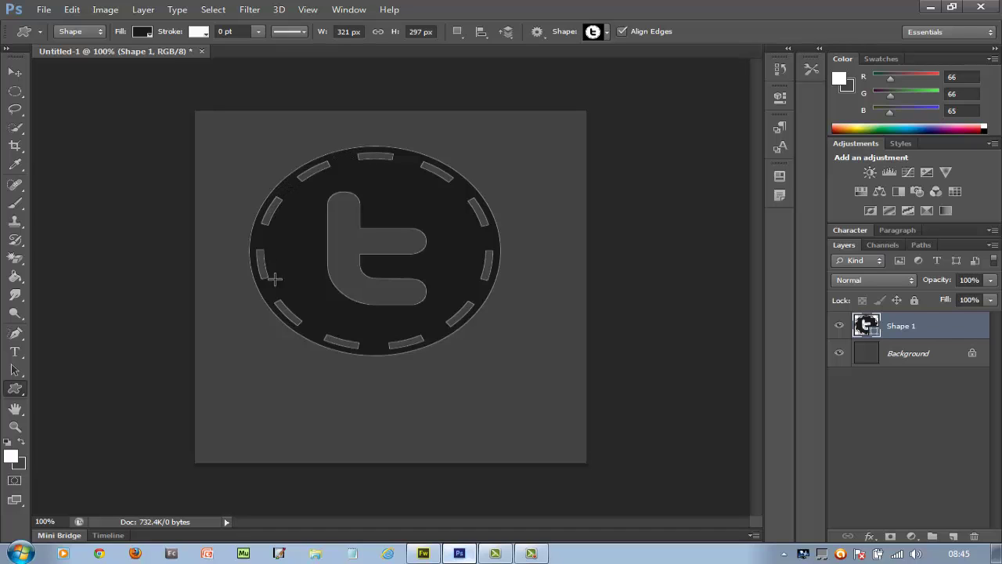
{"action": "left_click", "coordinate": [17, 72]}
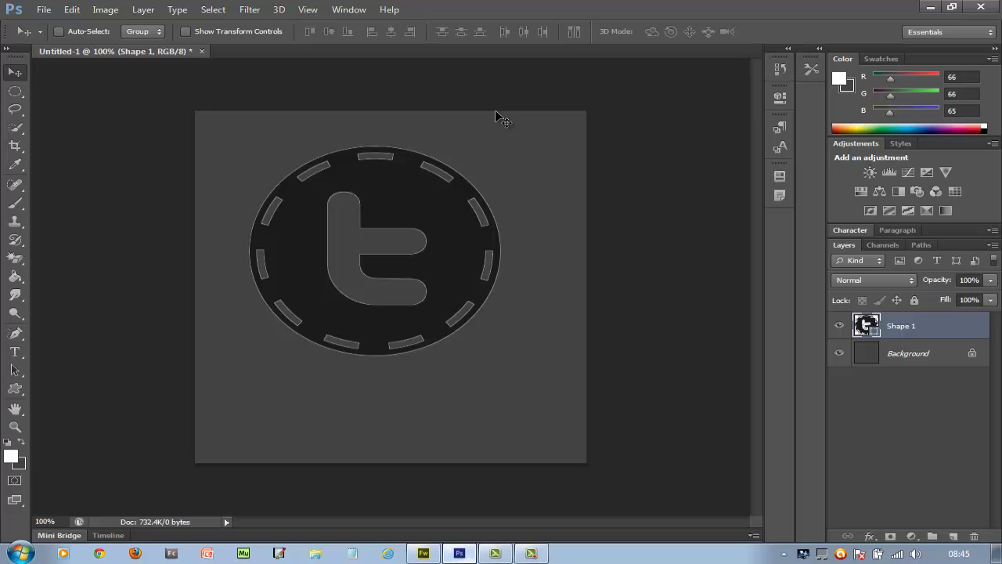
{"action": "key", "text": "Delete"}
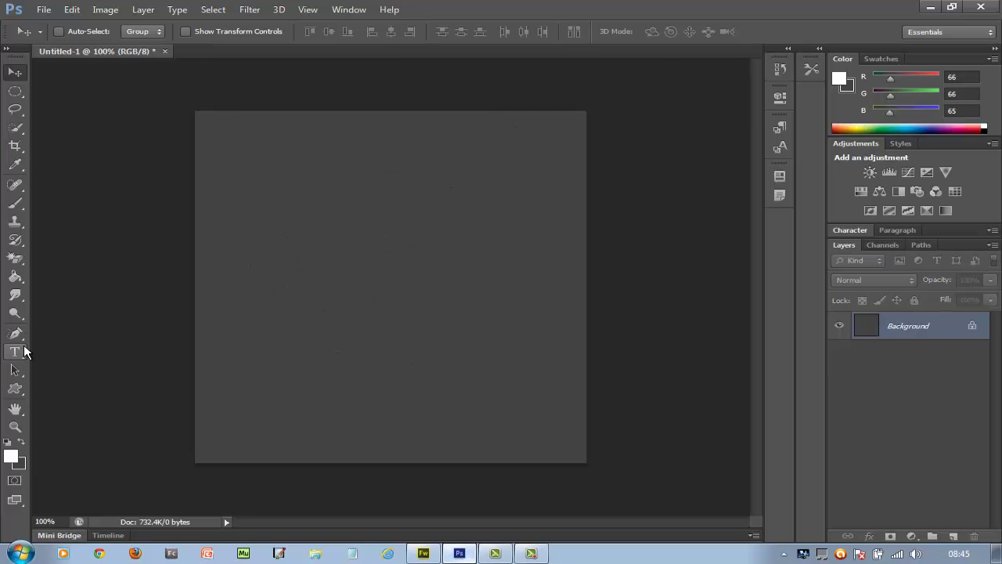
Draw an ellipse shape about 310 × 320 px in the middle of the canvas with the Ellipse Tool.
{"action": "left_click", "coordinate": [22, 395]}
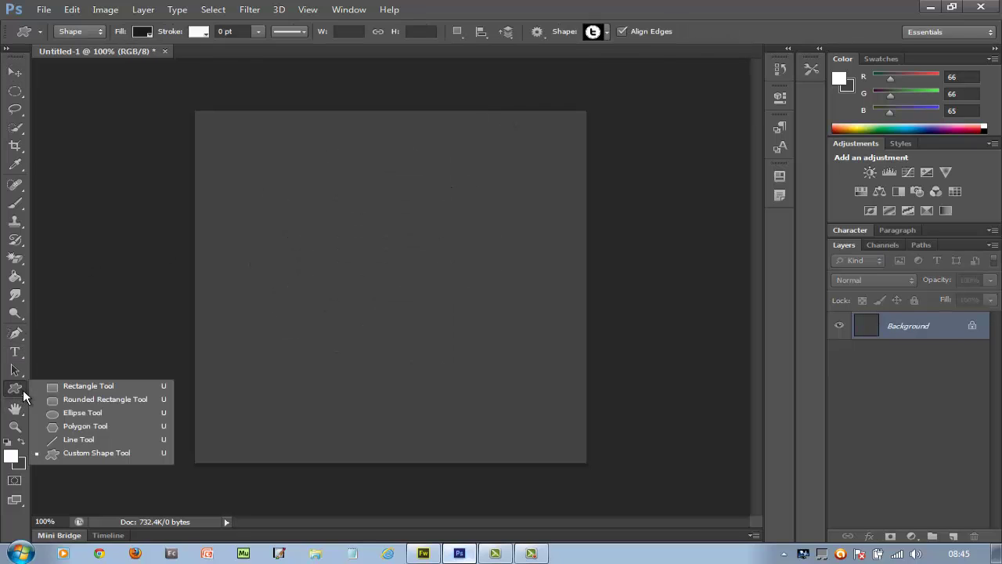
{"action": "left_click", "coordinate": [87, 409]}
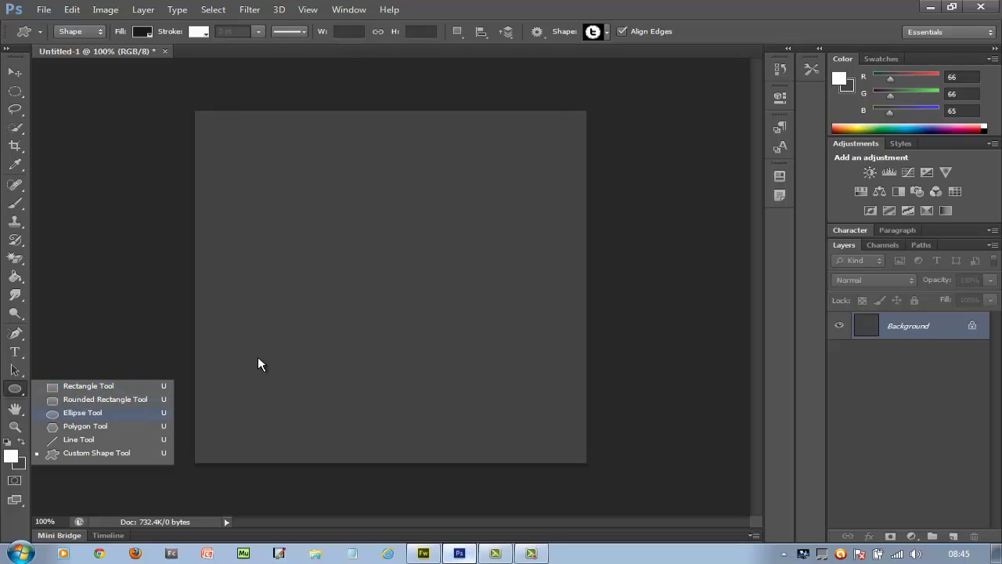
{"action": "left_click_drag", "start_coordinate": [266, 167], "coordinate": [507, 392]}
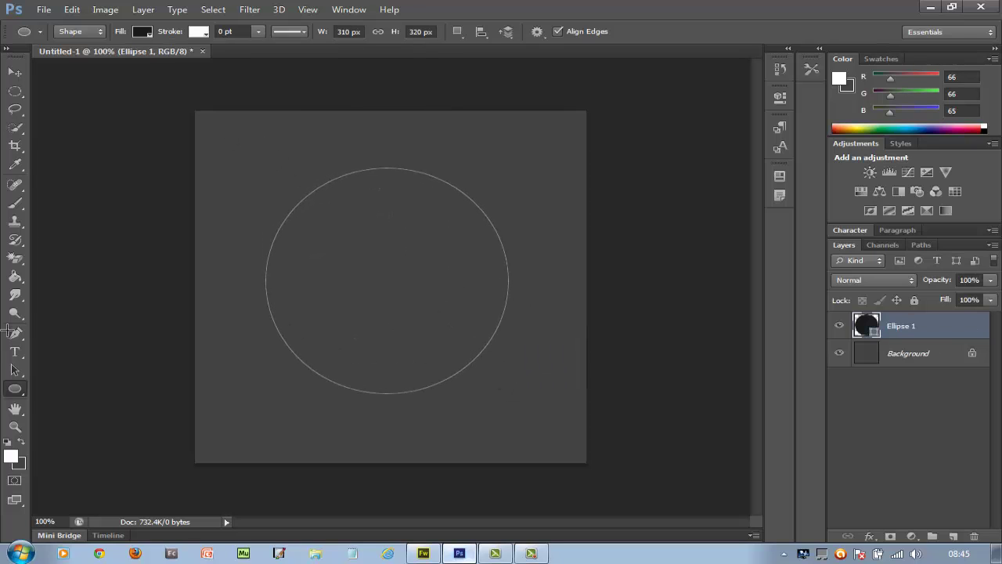
Fill the ellipse shape with the bright orange swatch.
{"action": "left_click", "coordinate": [146, 40]}
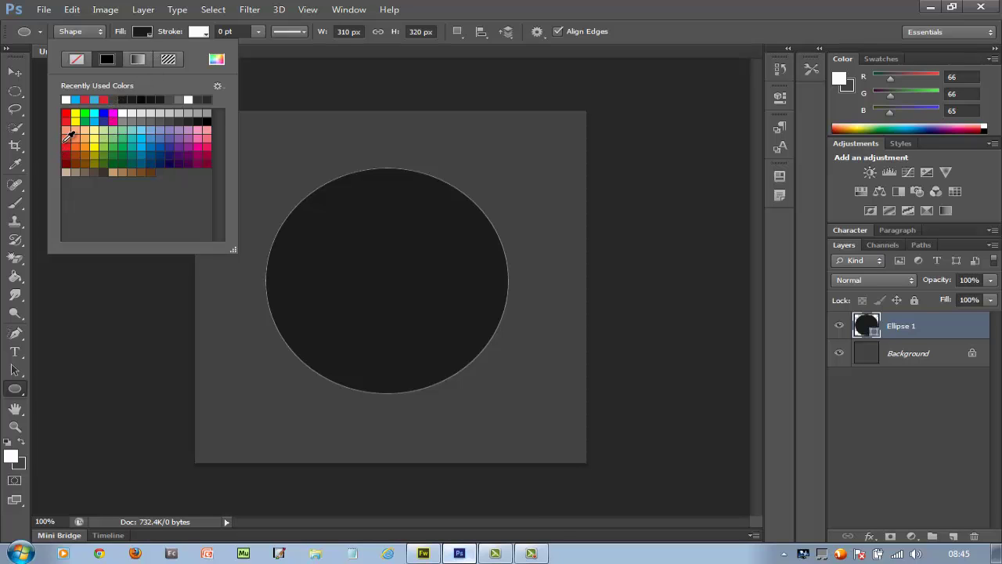
{"action": "left_click", "coordinate": [64, 139]}
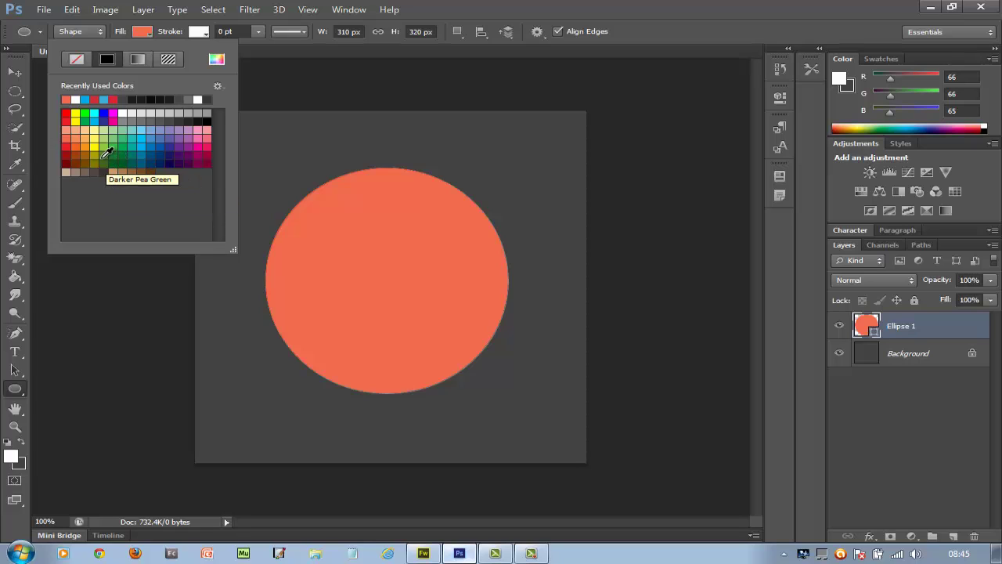
{"action": "left_click", "coordinate": [84, 154]}
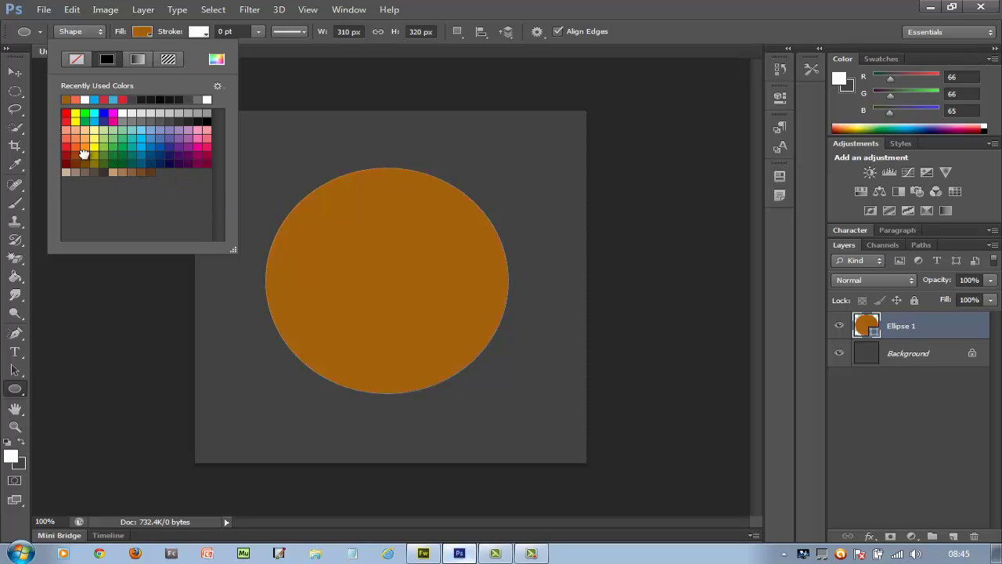
{"action": "left_click", "coordinate": [84, 144]}
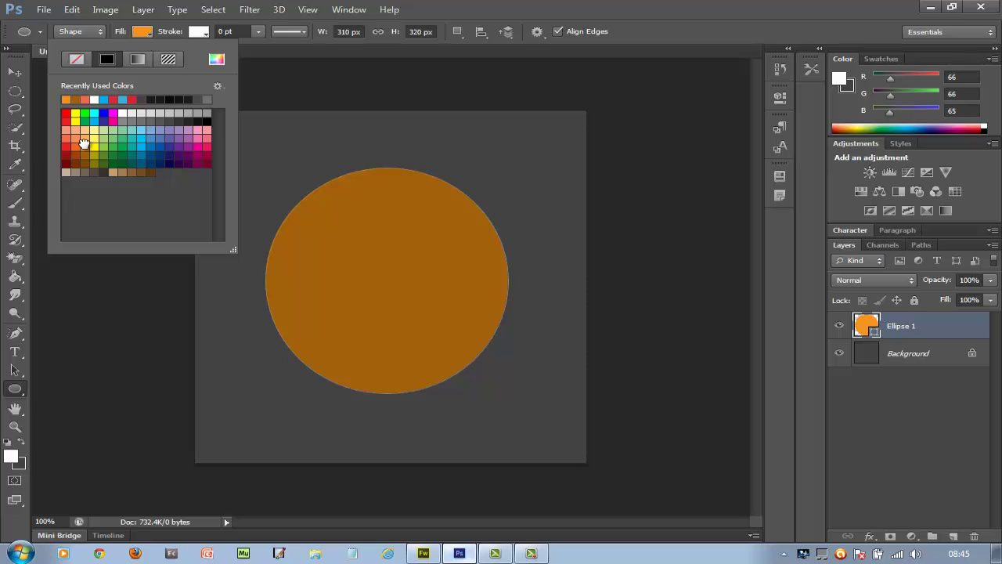
{"action": "left_click", "coordinate": [8, 75]}
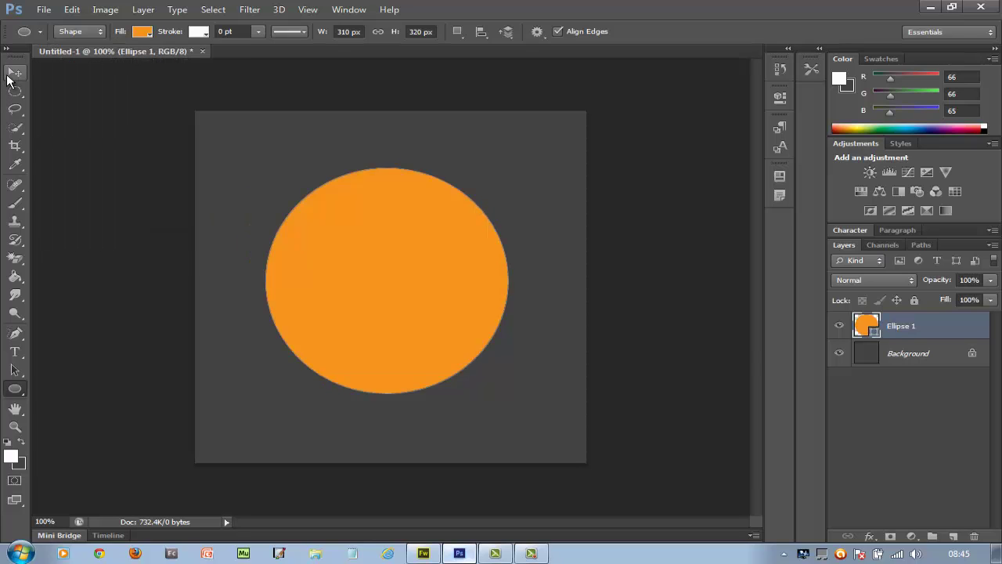
{"action": "left_click", "coordinate": [8, 75]}
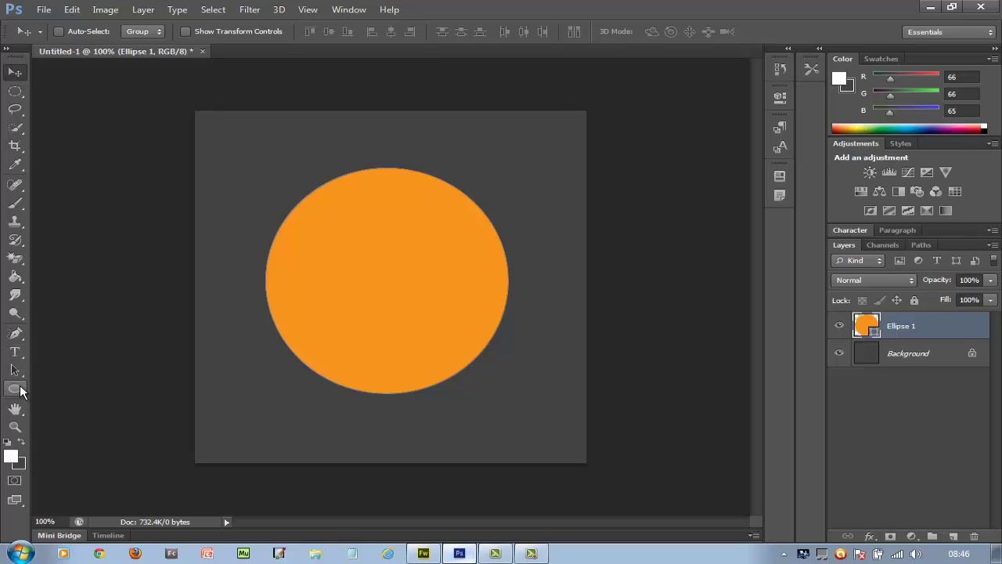
Draw a second, smaller ellipse about 272 × 263 px over the orange circle.
{"action": "left_click", "coordinate": [19, 389]}
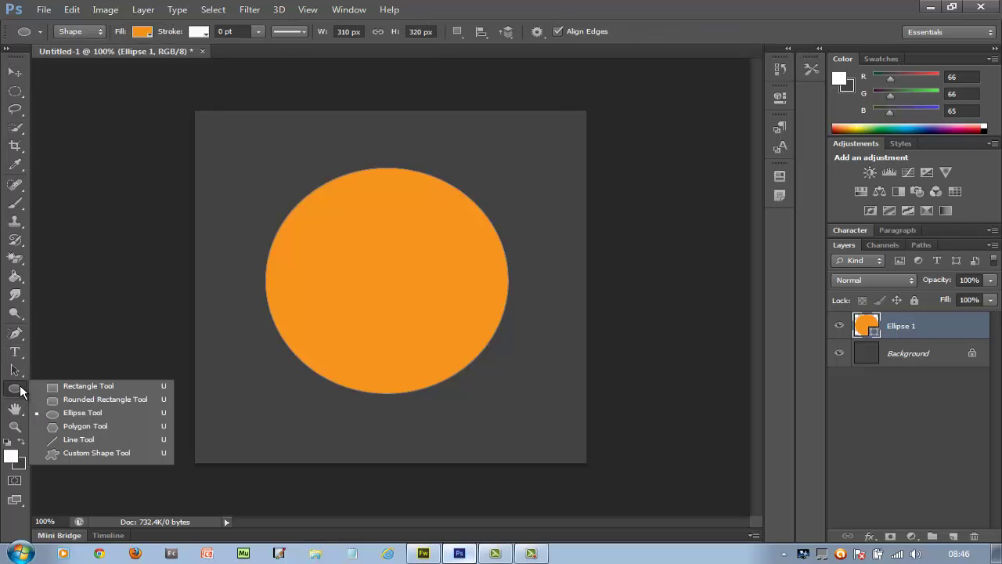
{"action": "left_click", "coordinate": [74, 407]}
{"action": "left_click_drag", "start_coordinate": [292, 153], "coordinate": [504, 336]}
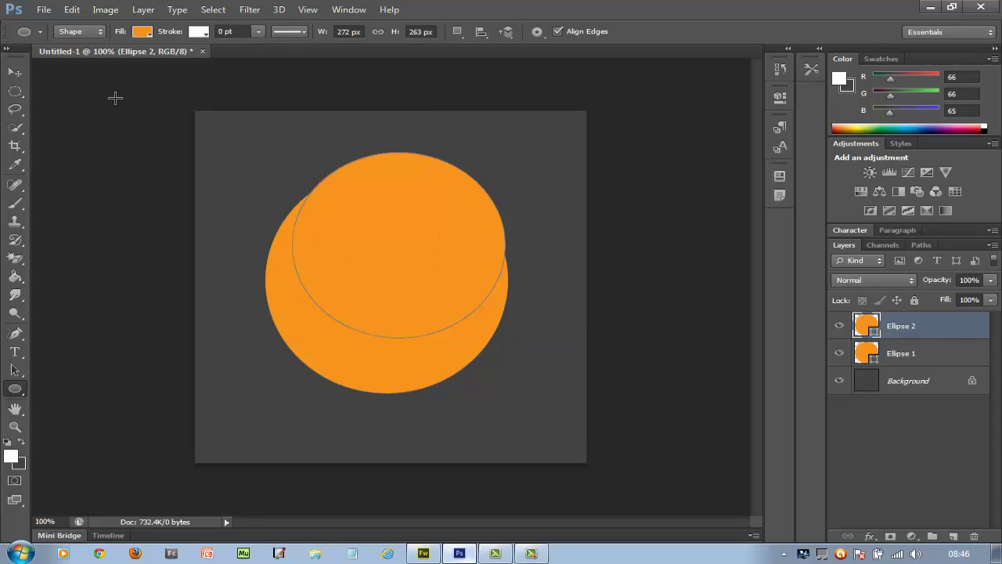
Centre the smaller ellipse inside the orange circle and set its layer opacity to 0%.
{"action": "left_click", "coordinate": [15, 72]}
{"action": "left_click_drag", "start_coordinate": [383, 206], "coordinate": [374, 229]}
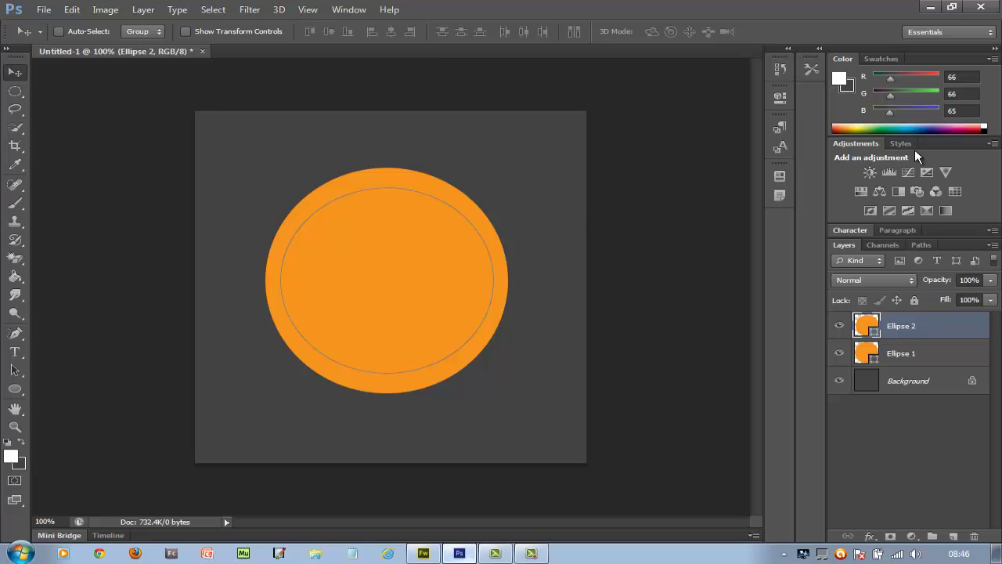
{"action": "left_click", "coordinate": [991, 280]}
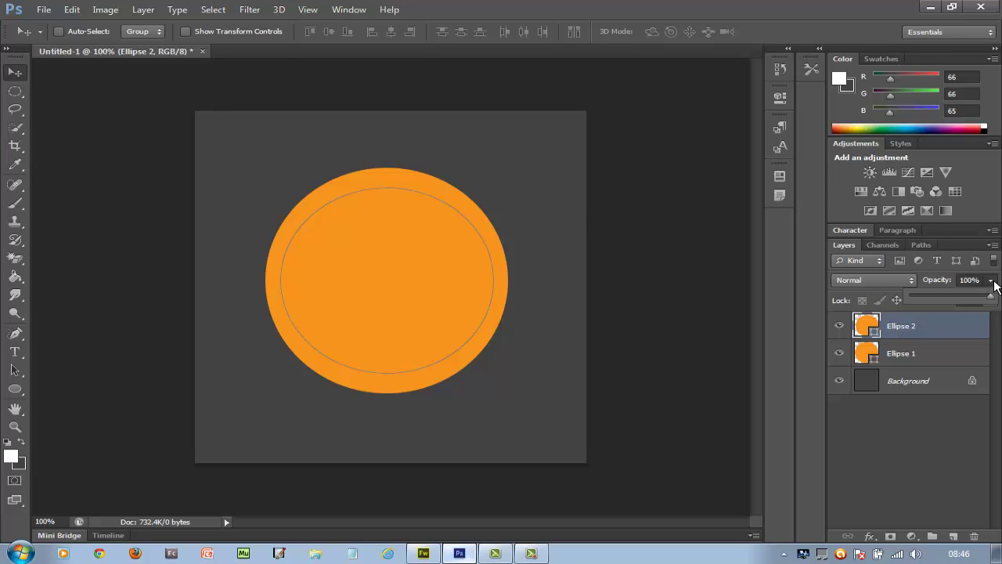
{"action": "left_click_drag", "start_coordinate": [990, 295], "coordinate": [900, 289]}
Add a row of dashes as type on a path, running all the way around the inner ellipse.
{"action": "left_click", "coordinate": [15, 352]}
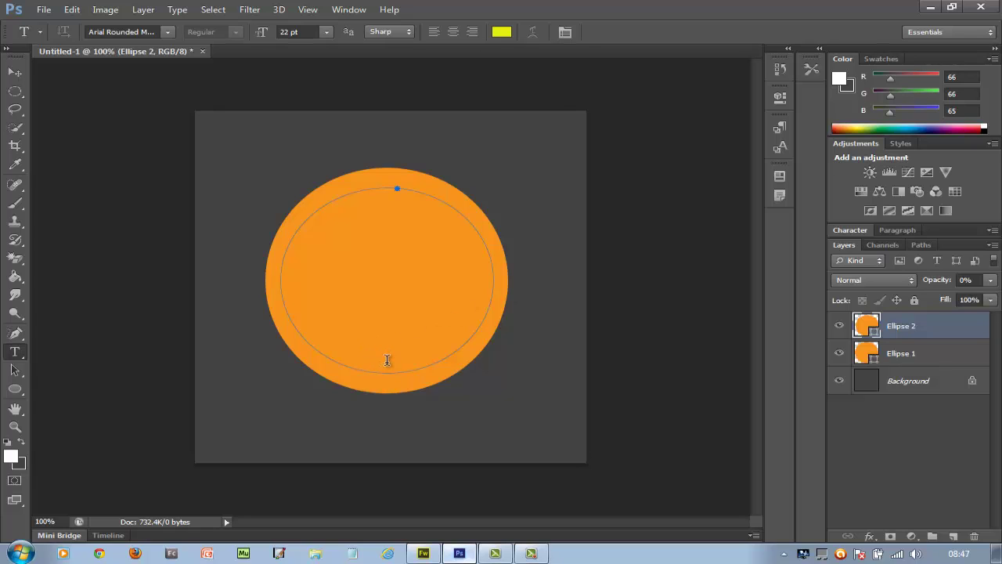
{"action": "left_click", "coordinate": [397, 187]}
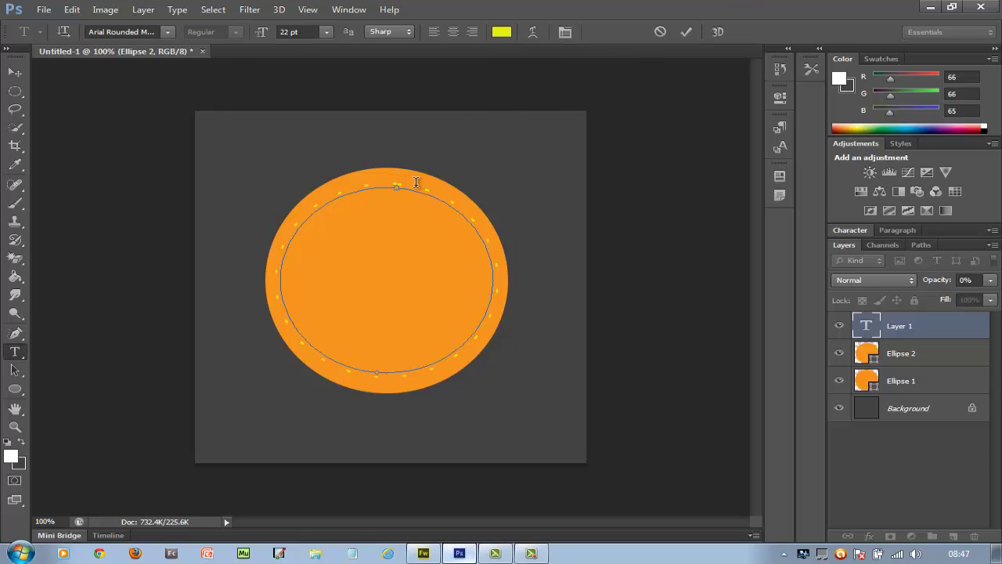
Recolour all the dashes on the path to off-white #fafaf9 and nudge the dashed ring slightly up and to the right.
{"action": "left_click_drag", "start_coordinate": [262, 236], "coordinate": [387, 162]}
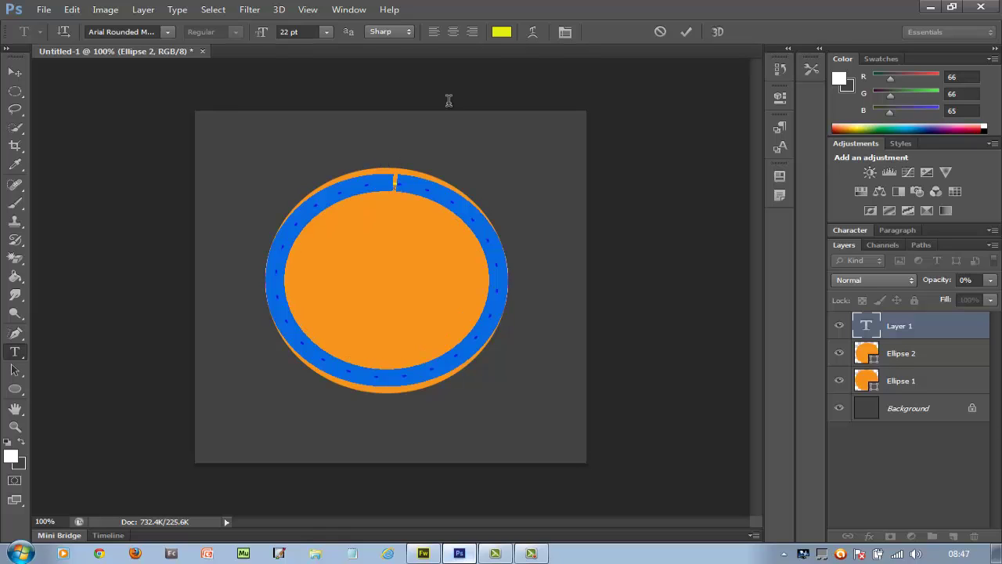
{"action": "left_click", "coordinate": [501, 32]}
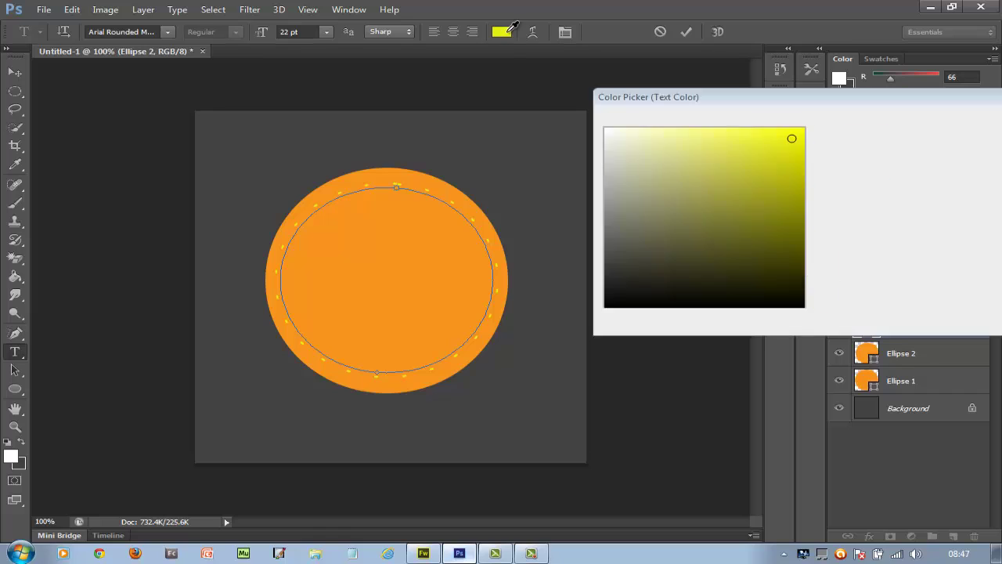
{"action": "left_click", "coordinate": [606, 131]}
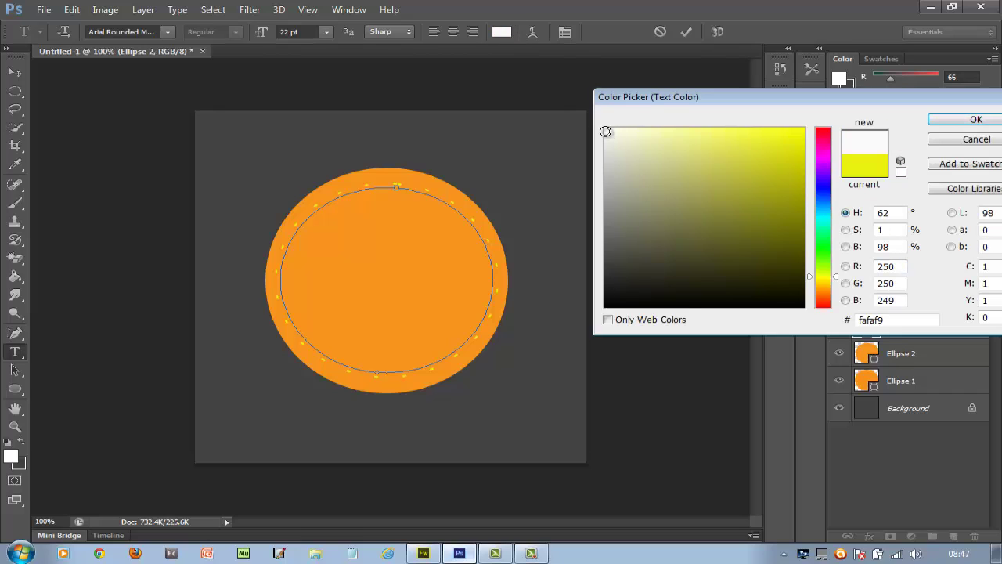
{"action": "left_click", "coordinate": [978, 120]}
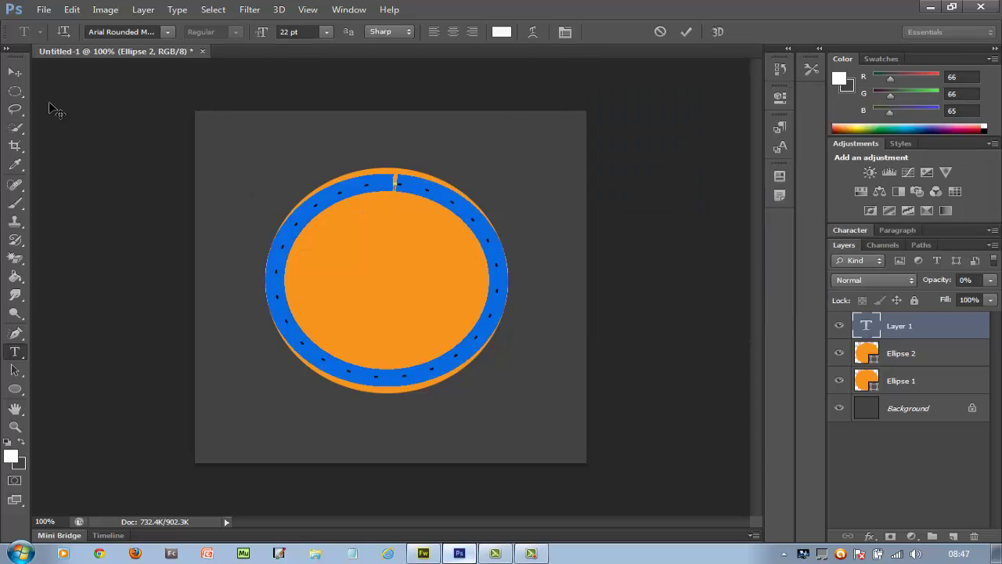
{"action": "left_click", "coordinate": [14, 73]}
{"action": "left_click_drag", "start_coordinate": [339, 235], "coordinate": [345, 226]}
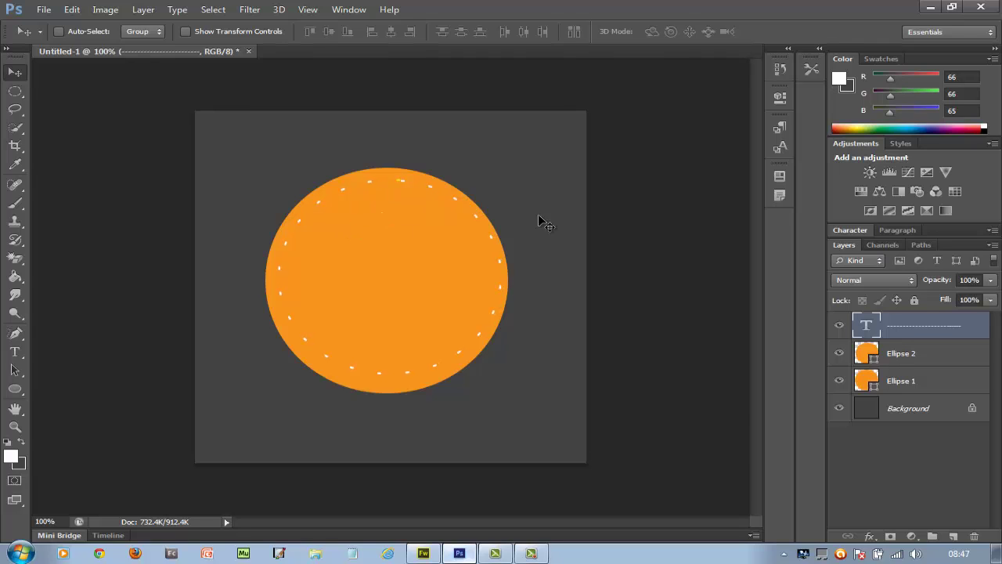
Set the character tracking of the dashed text layer to -1000.
{"action": "right_click", "coordinate": [903, 328]}
{"action": "key", "text": "Escape"}
{"action": "left_click", "coordinate": [856, 228]}
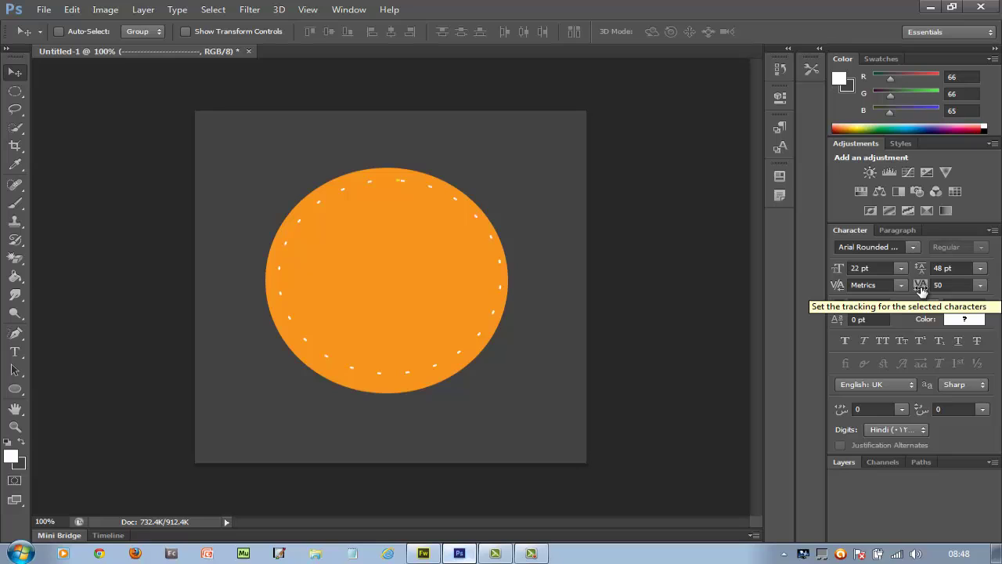
{"action": "left_click_drag", "start_coordinate": [921, 289], "coordinate": [908, 288]}
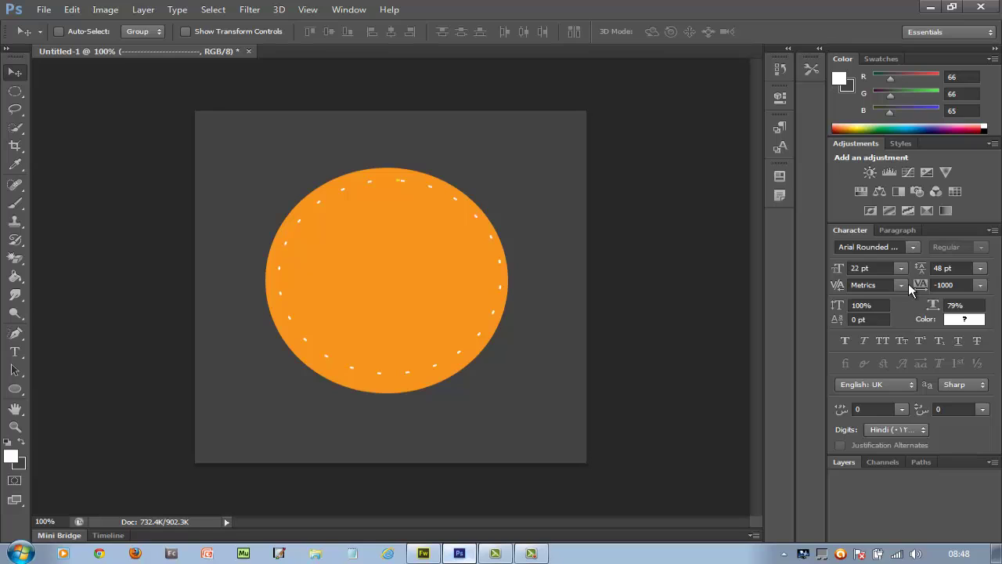
Set the dashed text's kerning to 0 and enlarge the dashes along the ring, except the few at its upper left, to 25 pt.
{"action": "left_click_drag", "start_coordinate": [836, 285], "coordinate": [824, 286]}
{"action": "left_click", "coordinate": [16, 351]}
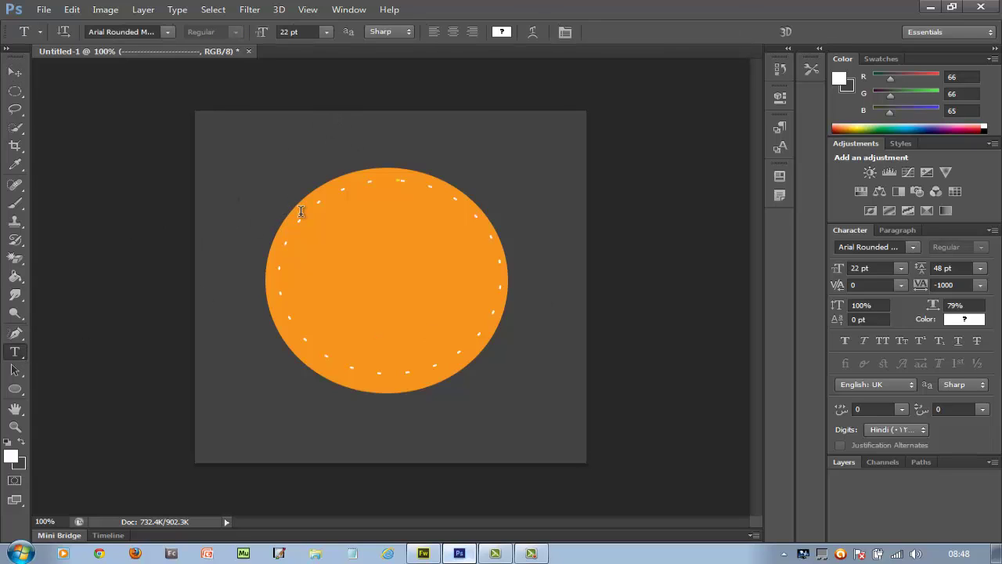
{"action": "left_click_drag", "start_coordinate": [300, 212], "coordinate": [401, 175]}
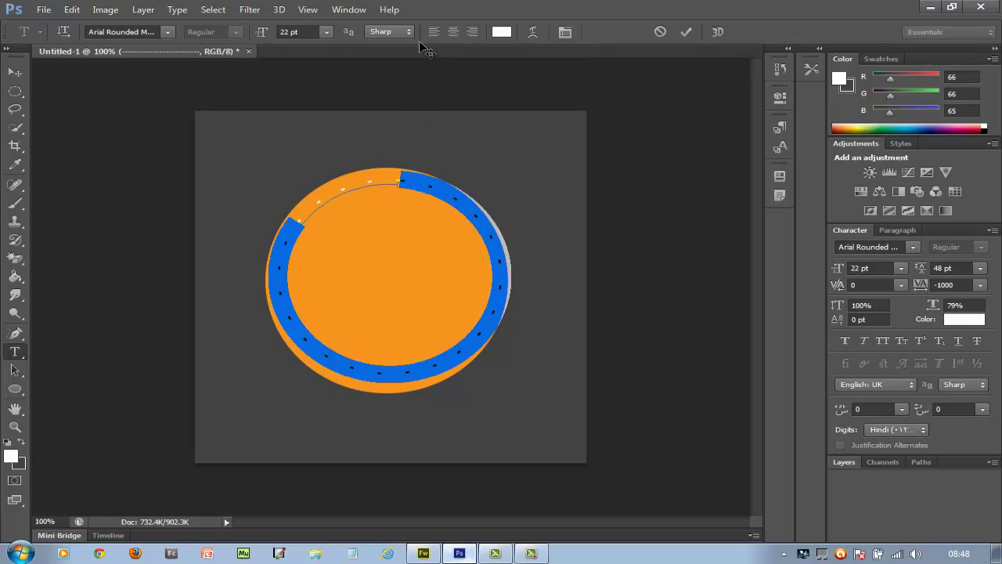
{"action": "double_click", "coordinate": [284, 31]}
{"action": "type", "text": "25"}
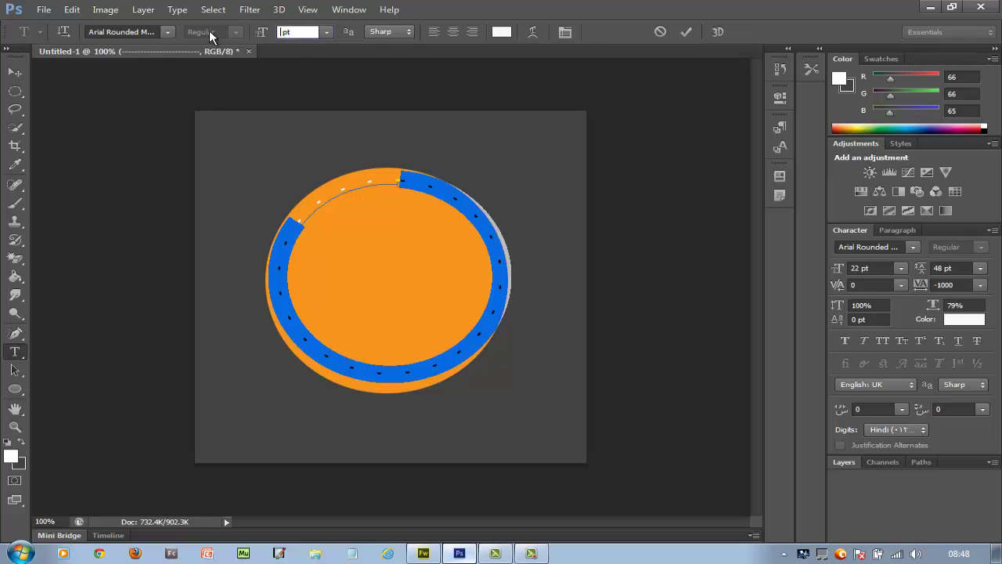
{"action": "key", "text": "Return"}
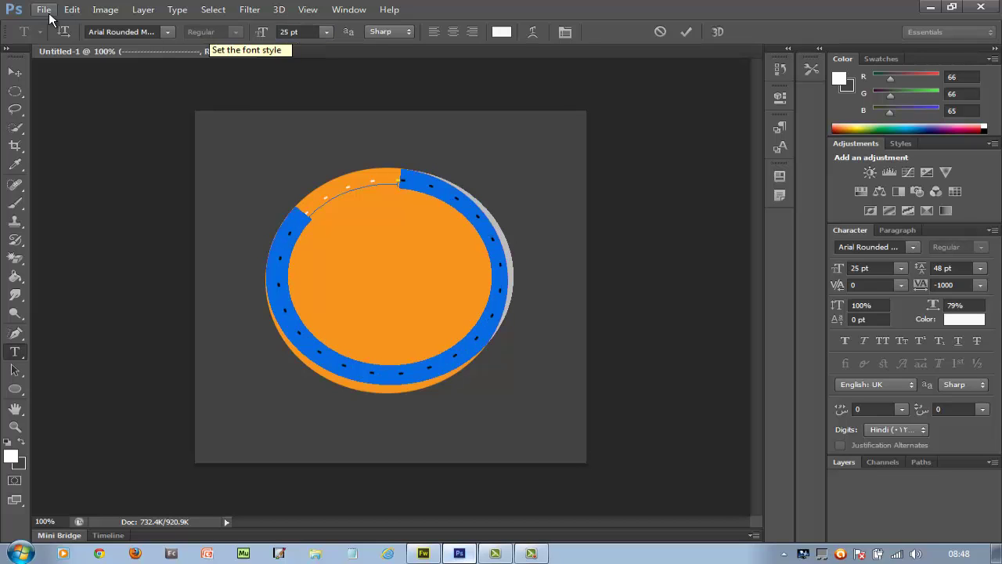
Move the dashed ring slightly down and to the left within the orange circle.
{"action": "left_click", "coordinate": [16, 71]}
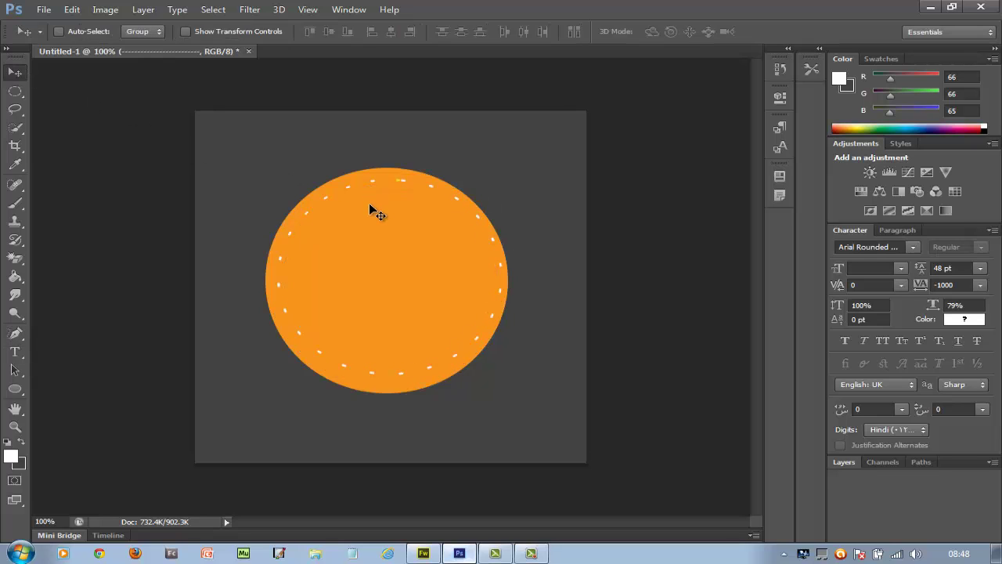
{"action": "left_click_drag", "start_coordinate": [369, 204], "coordinate": [362, 211]}
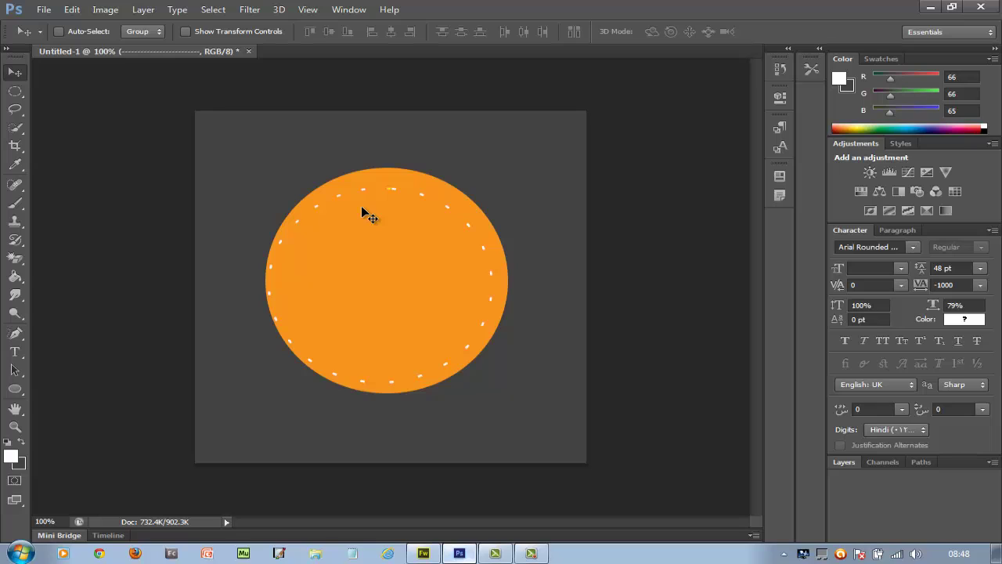